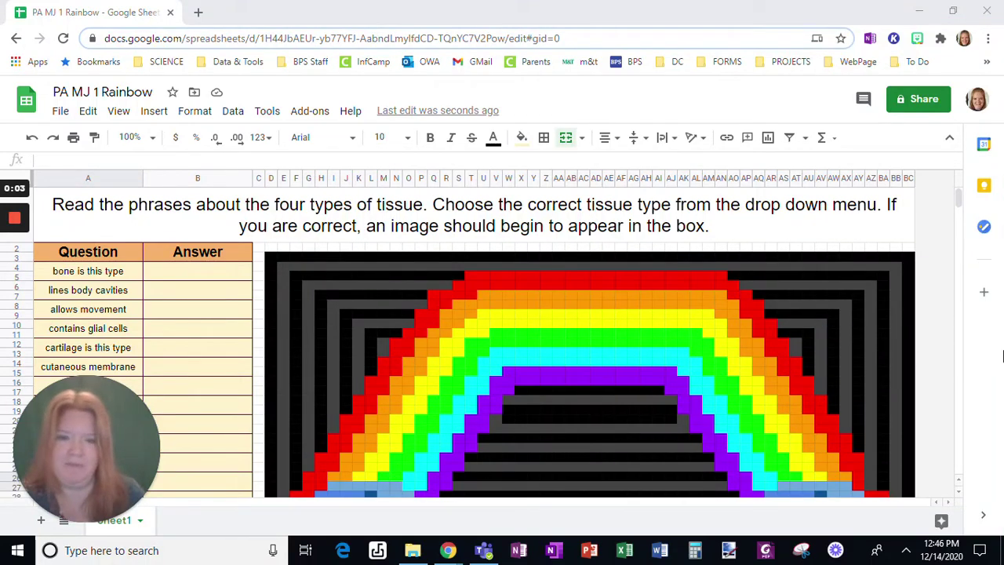
Step: Look over the tissue question list, its blank answer column and the full pixel-art rainbow beside it
scroll(690, 348, "down", 3)
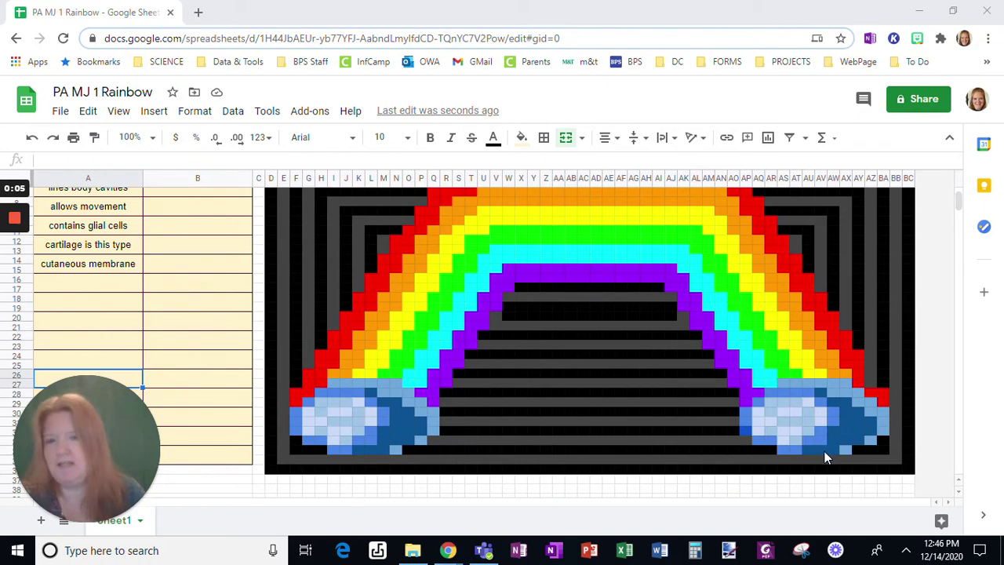
scroll(824, 451, "up", 1)
scroll(824, 451, "up", 2)
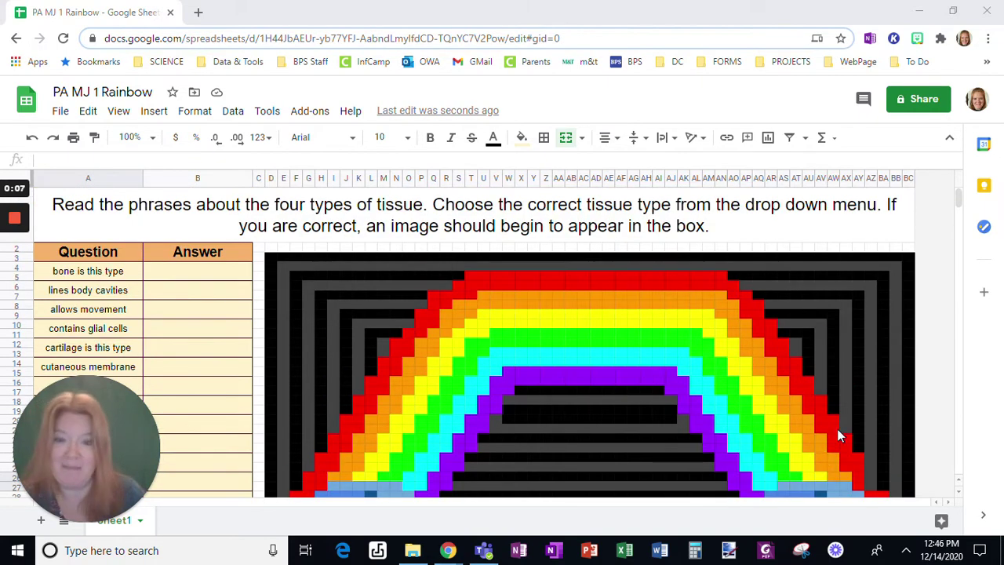
scroll(837, 428, "down", 2)
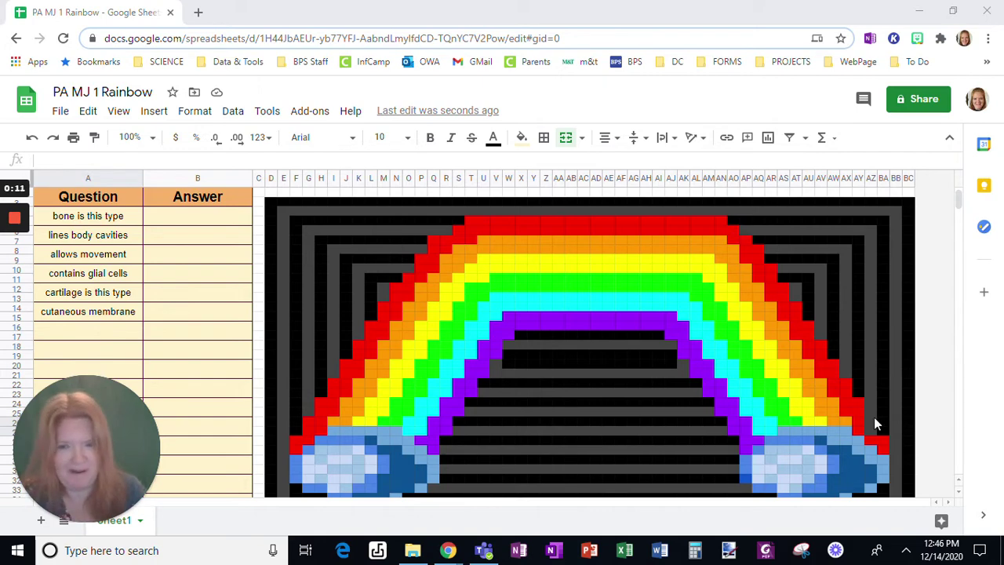
scroll(685, 408, "up", 2)
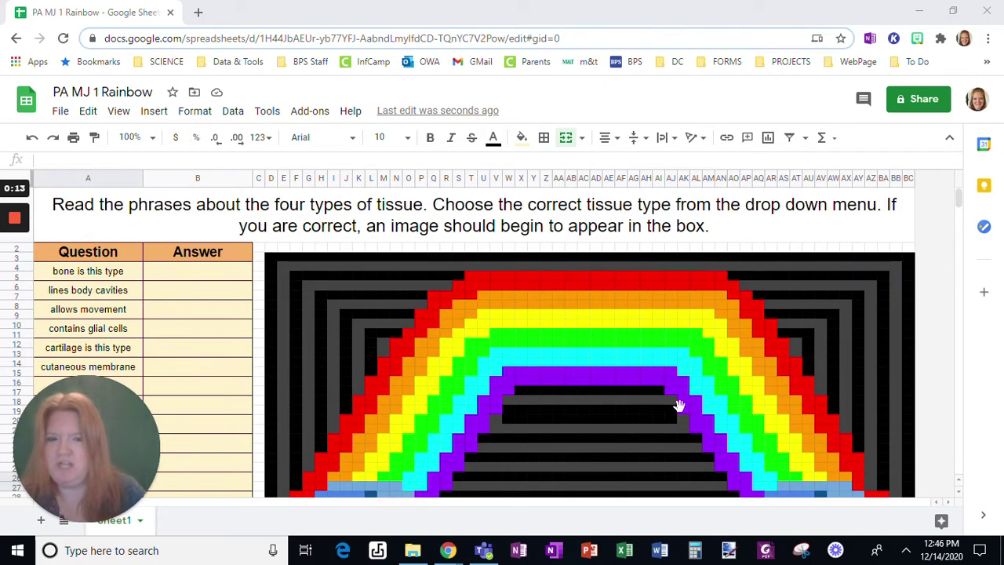
scroll(659, 405, "down", 2)
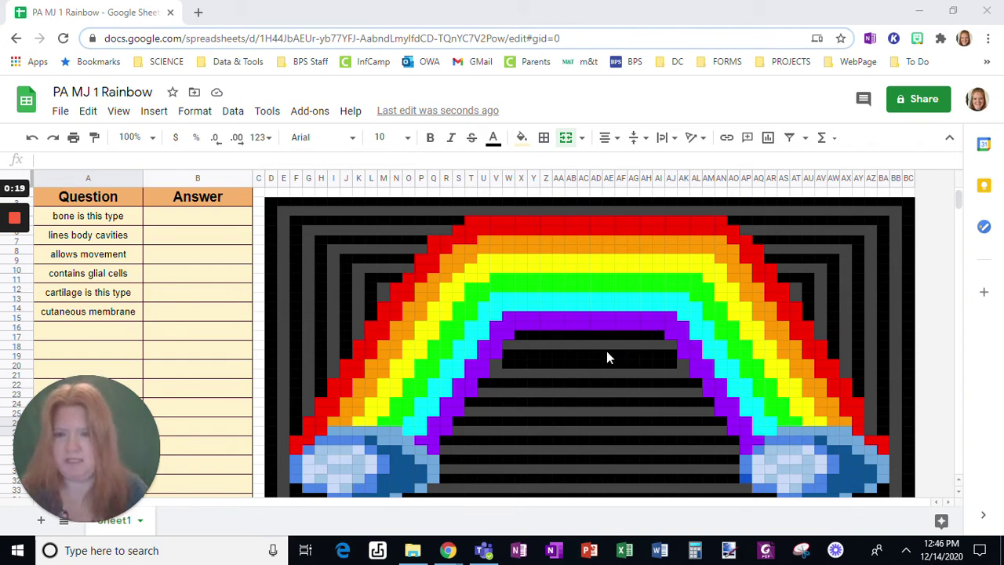
scroll(255, 337, "up", 2)
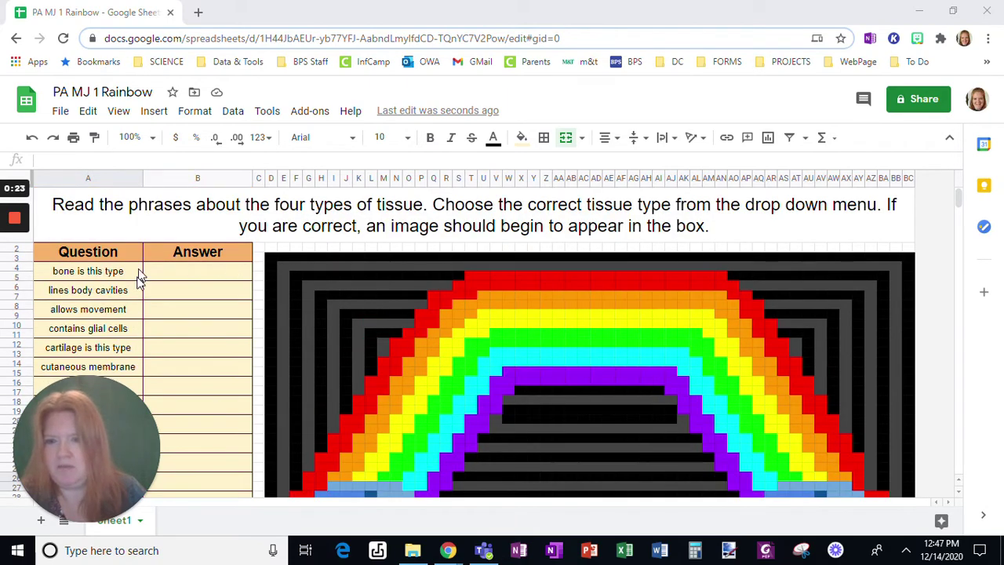
scroll(233, 274, "down", 3)
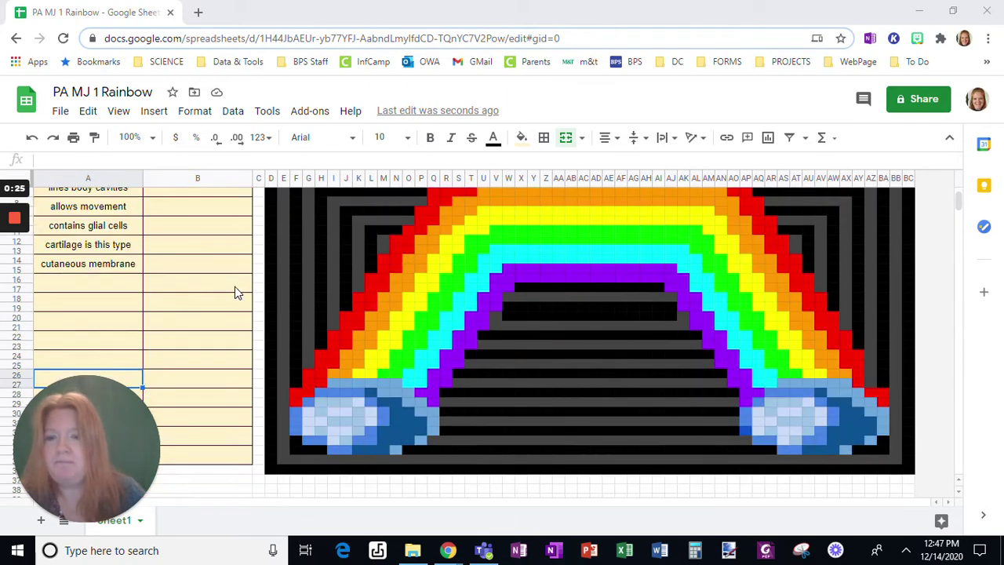
scroll(235, 298, "down", 2)
scroll(219, 266, "up", 5)
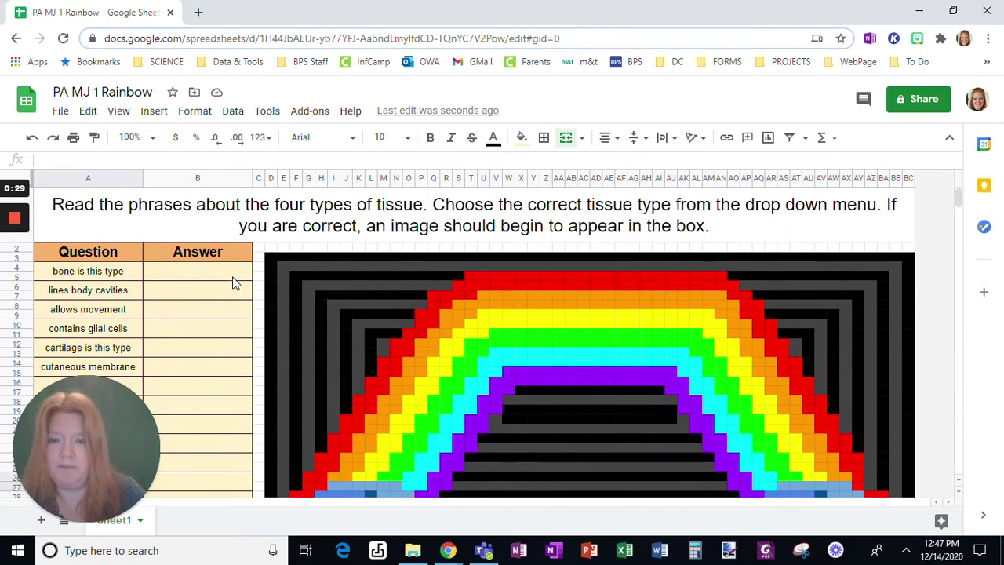
Step: Select the Answer cells B4:B35, open data validation for them and confirm Sheet1!B4:B35 as the cell range
left_click_drag(233, 278, 229, 422)
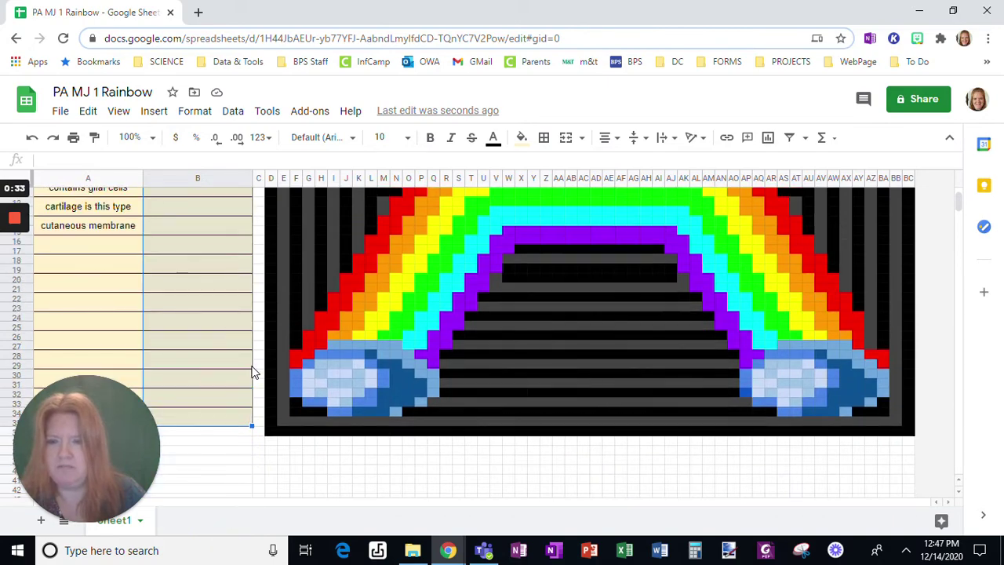
scroll(252, 371, "up", 5)
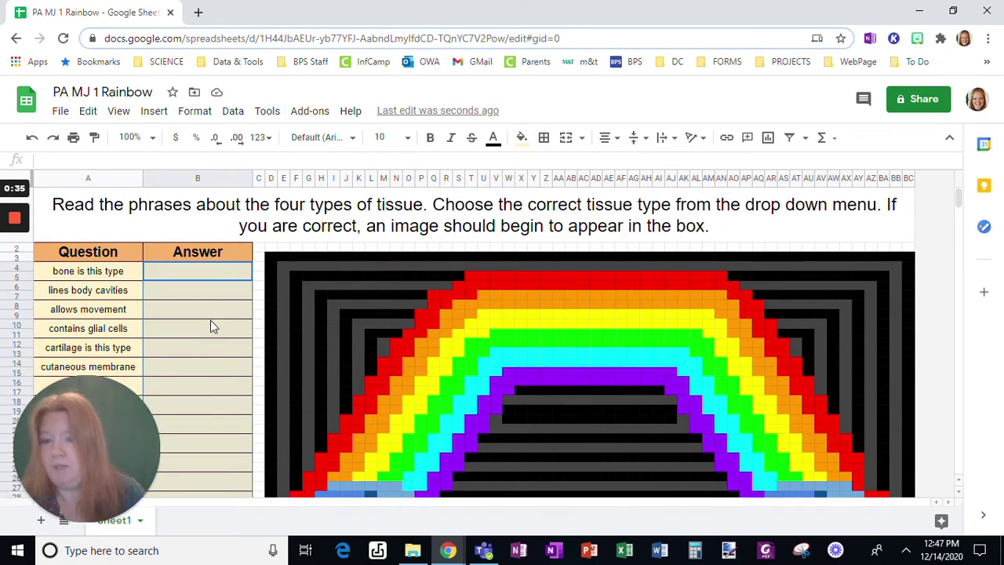
scroll(210, 334, "down", 3)
scroll(210, 334, "up", 3)
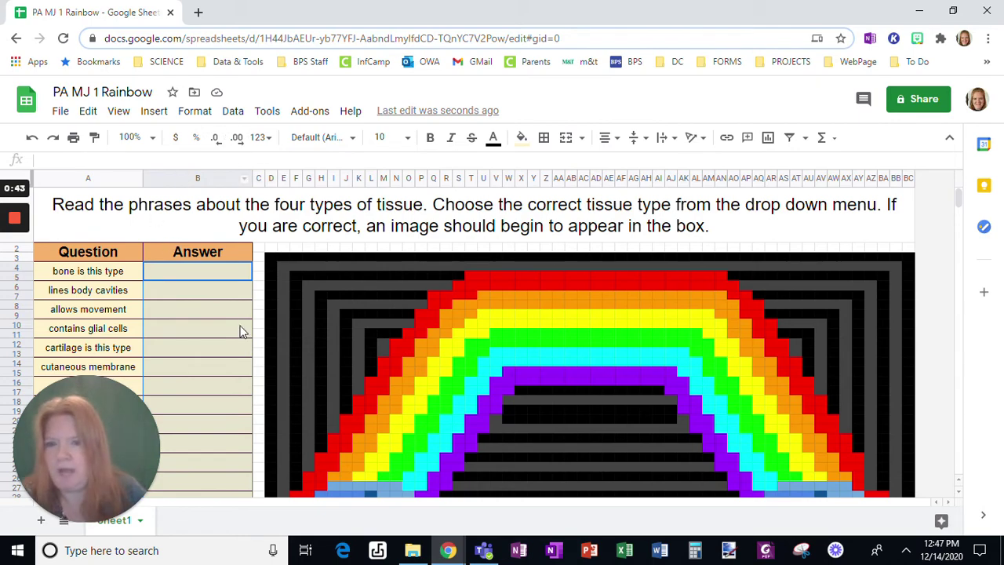
scroll(222, 421, "down", 4)
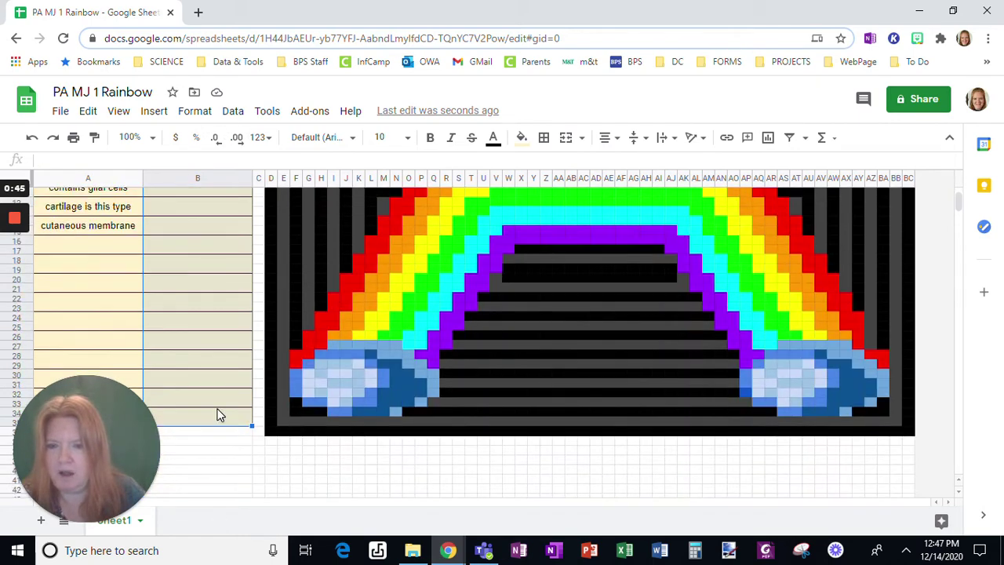
scroll(214, 273, "up", 4)
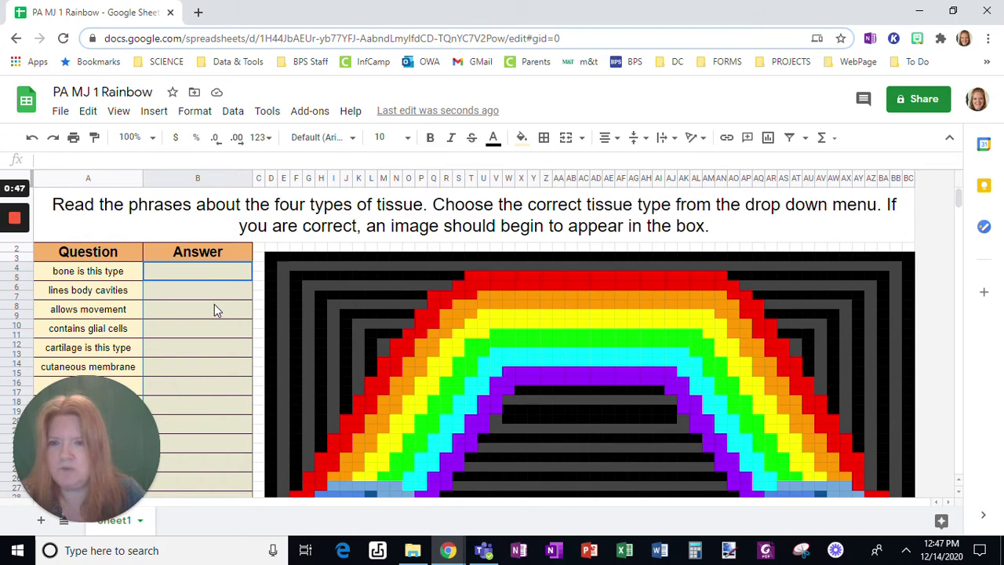
left_click(233, 112)
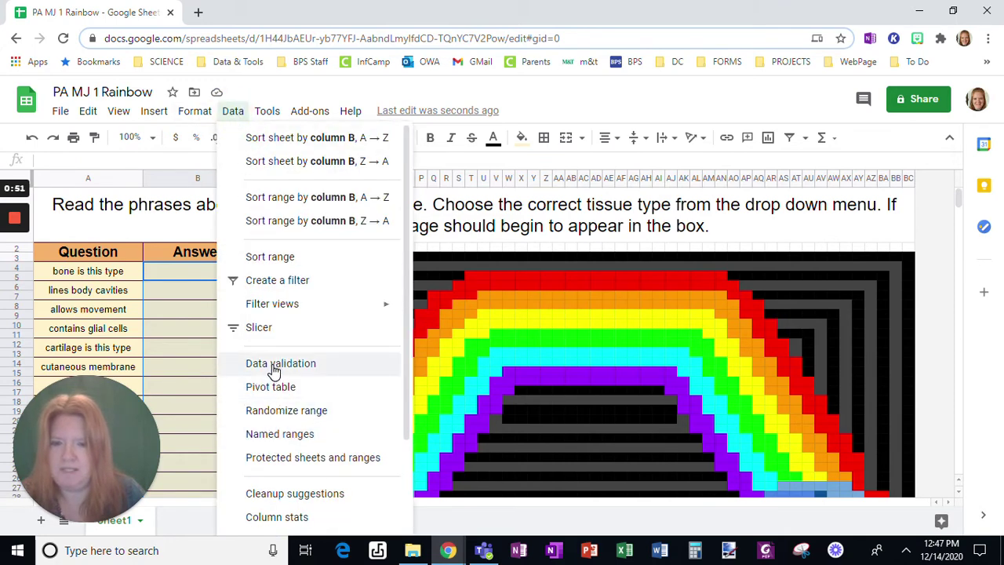
left_click(274, 365)
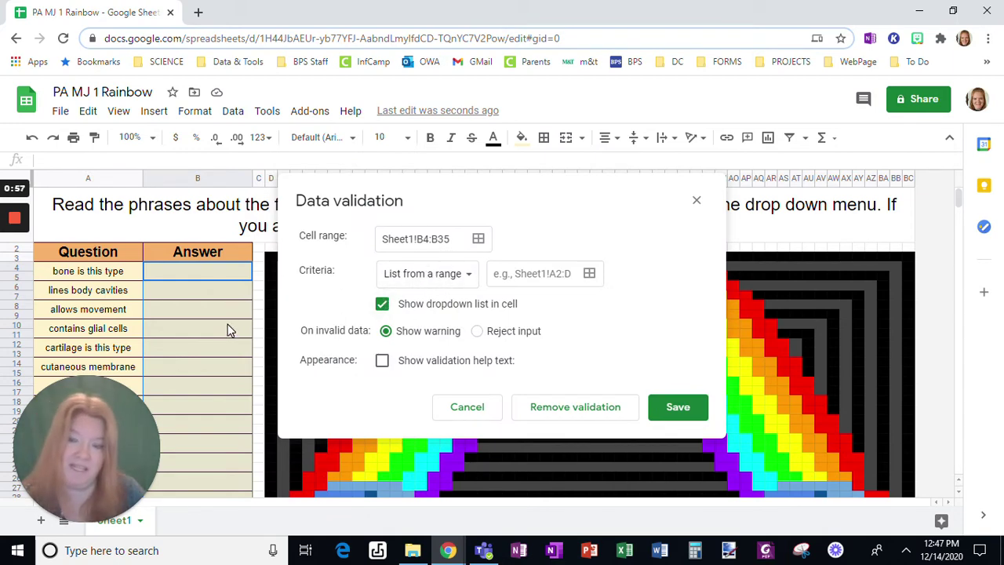
left_click(479, 240)
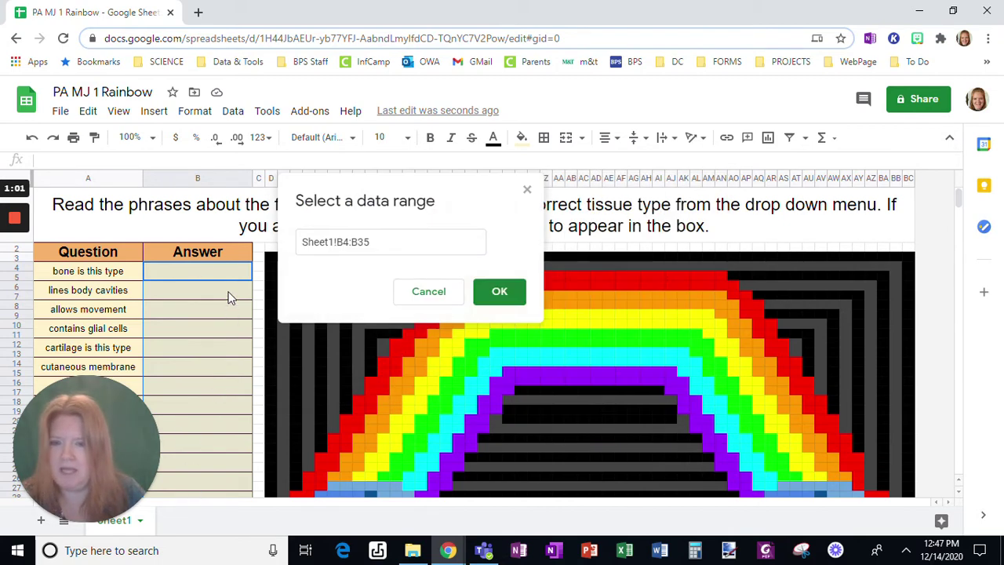
left_click(495, 294)
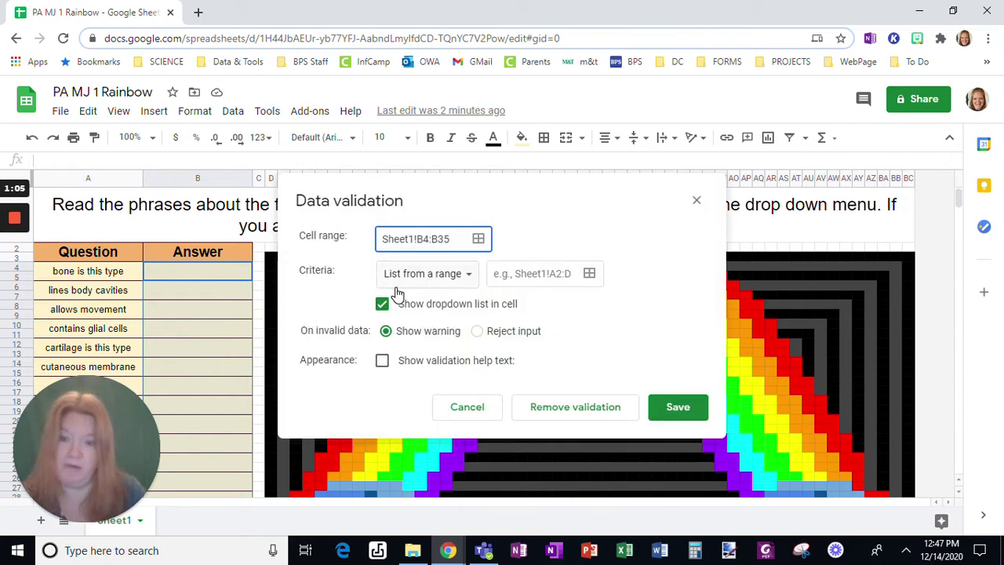
Step: Set the validation criteria to a list of items, "epithelial, connective, nervous, muscle", and save the rule
left_click(440, 287)
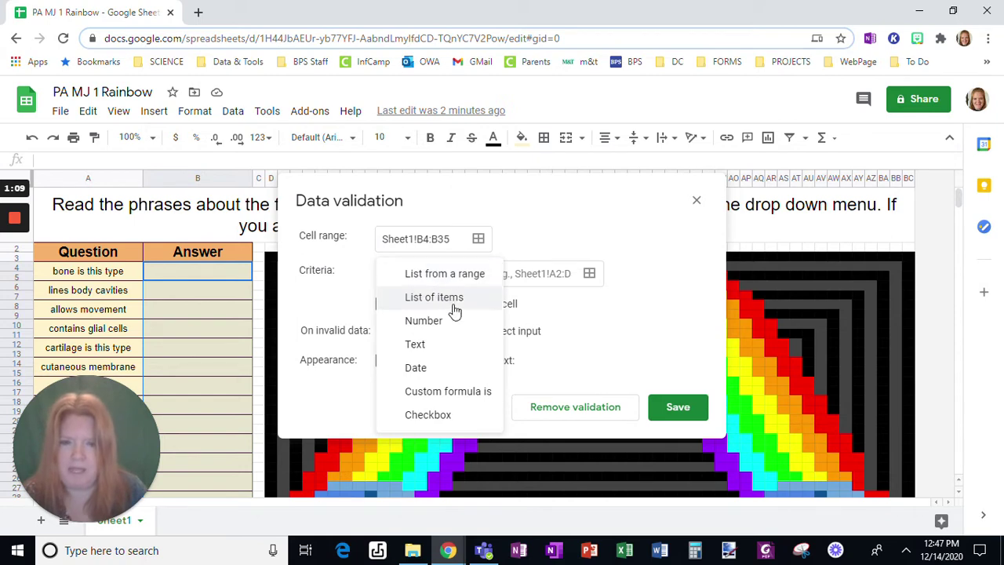
left_click(433, 298)
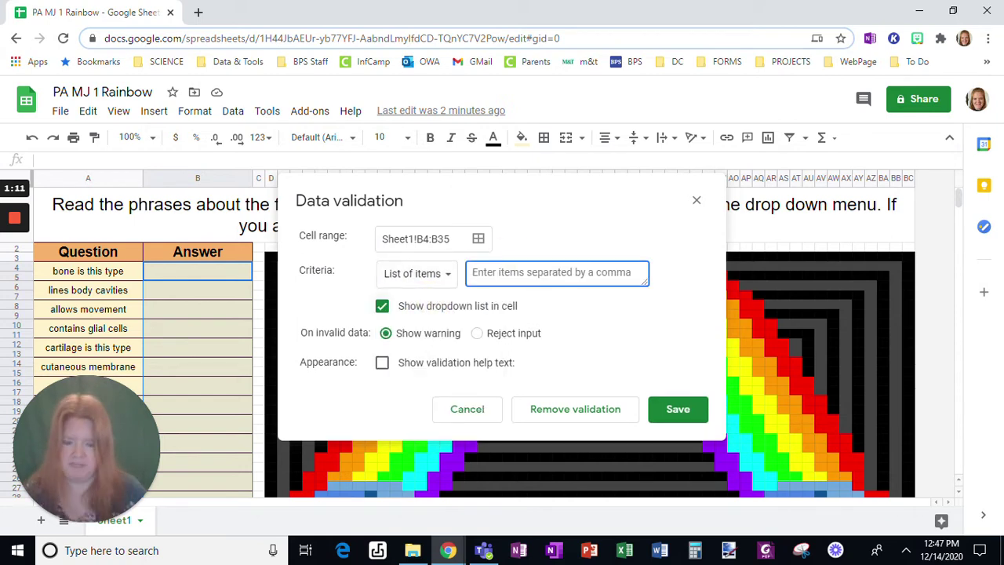
type("epithelial, connective,")
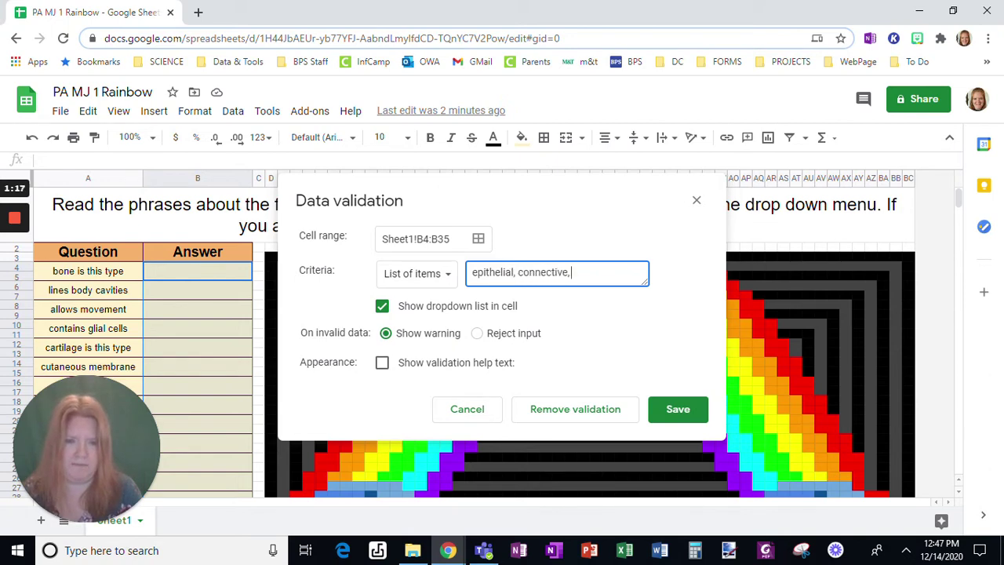
type("nervous")
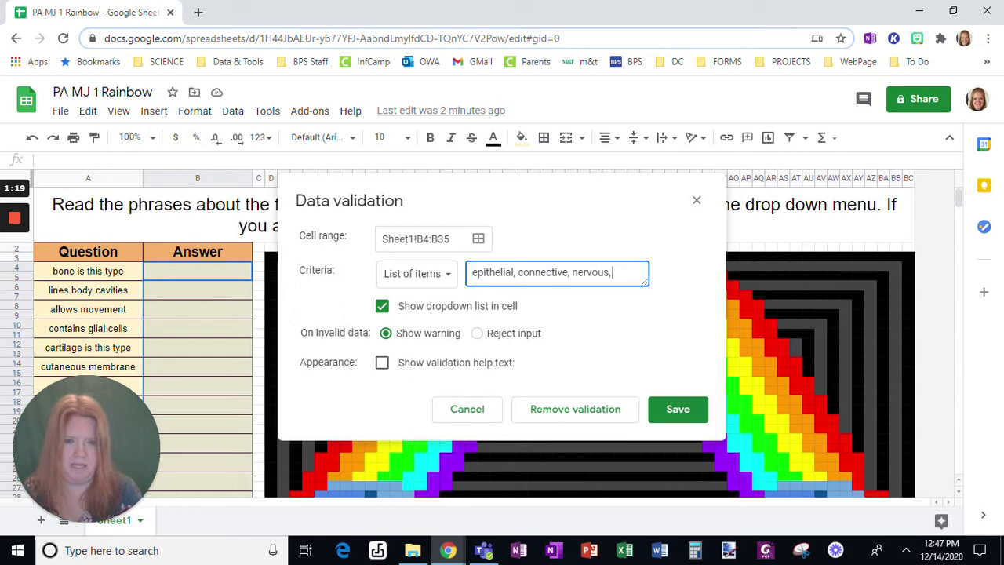
type(", muc")
type("cle")
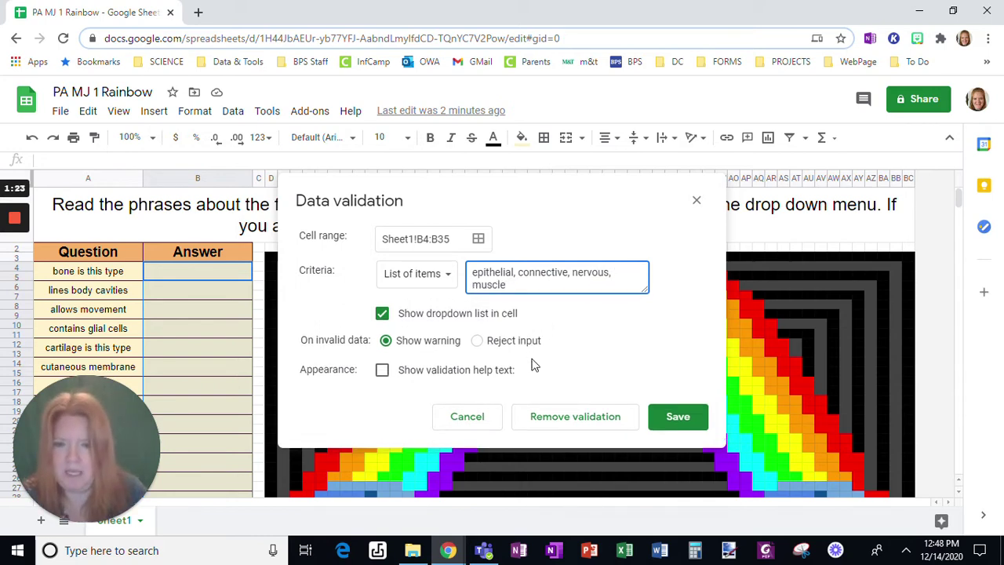
left_click(676, 420)
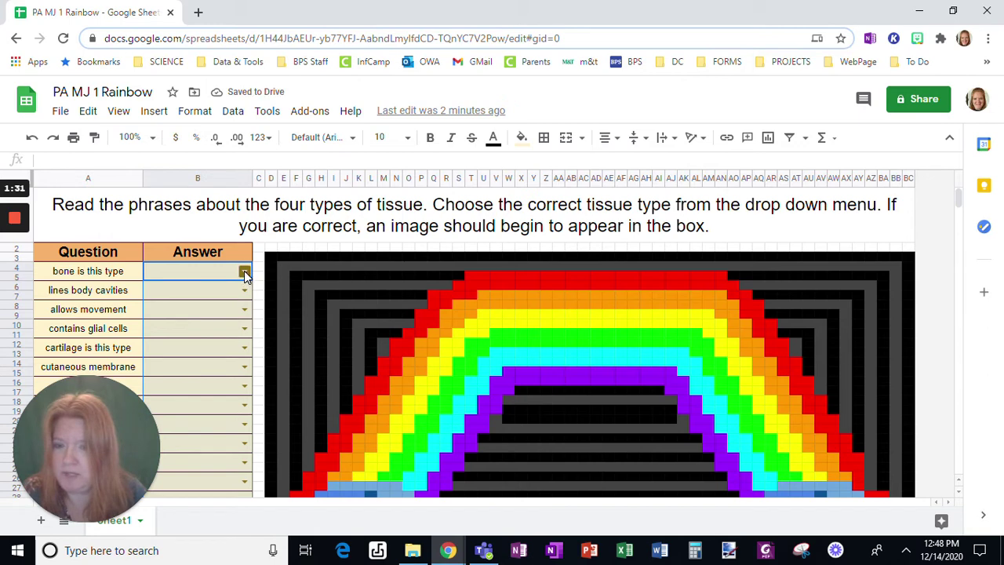
Step: Choose connective for "bone is this type", epithelial for "lines body cavities" and muscle for "allows movement"
left_click(245, 272)
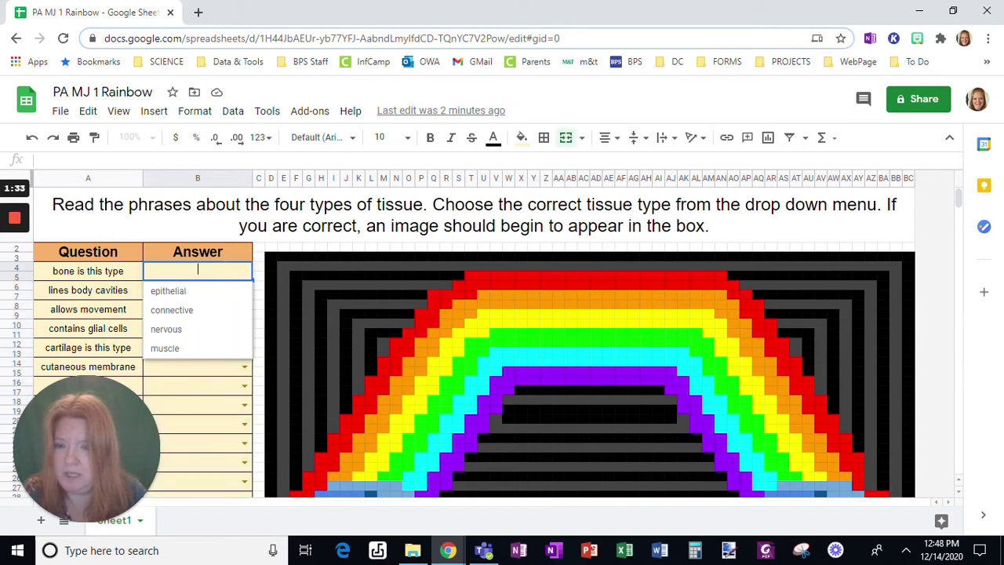
left_click(188, 311)
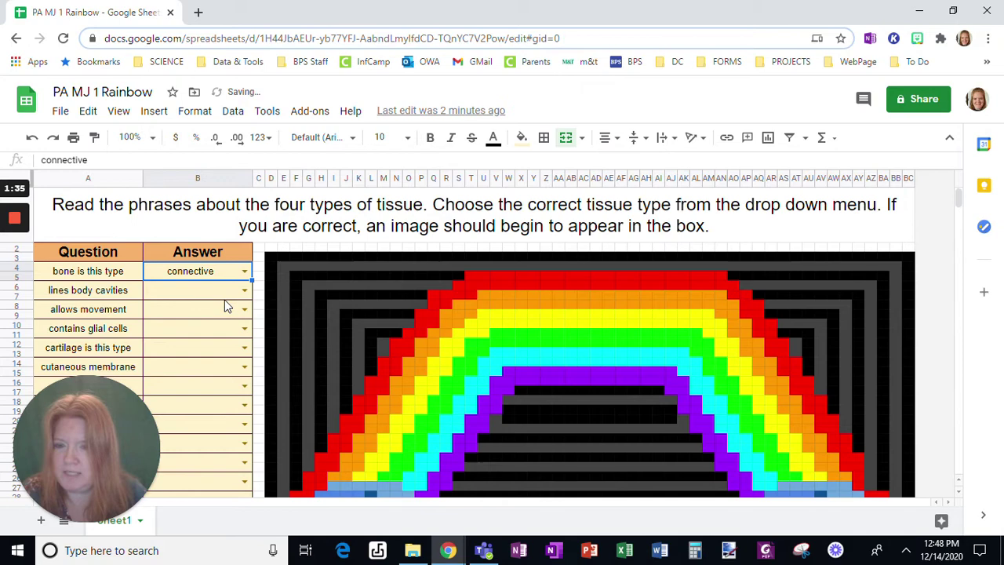
left_click(245, 291)
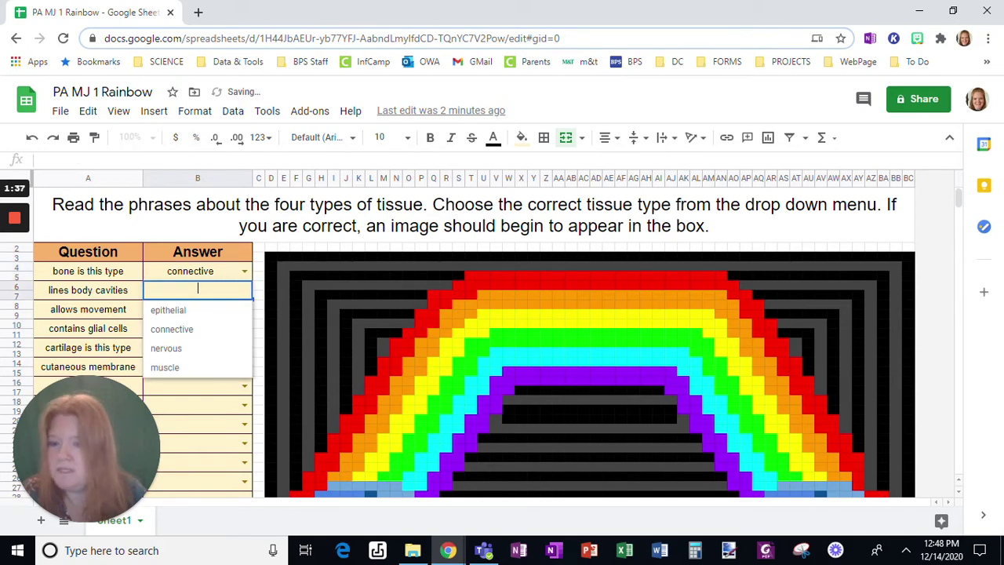
left_click(181, 313)
left_click(244, 310)
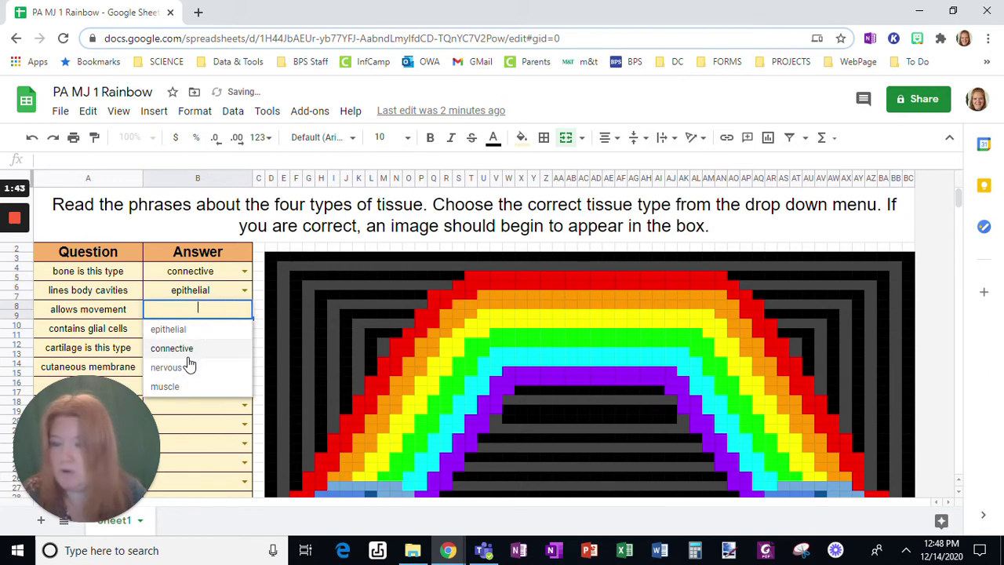
left_click(186, 386)
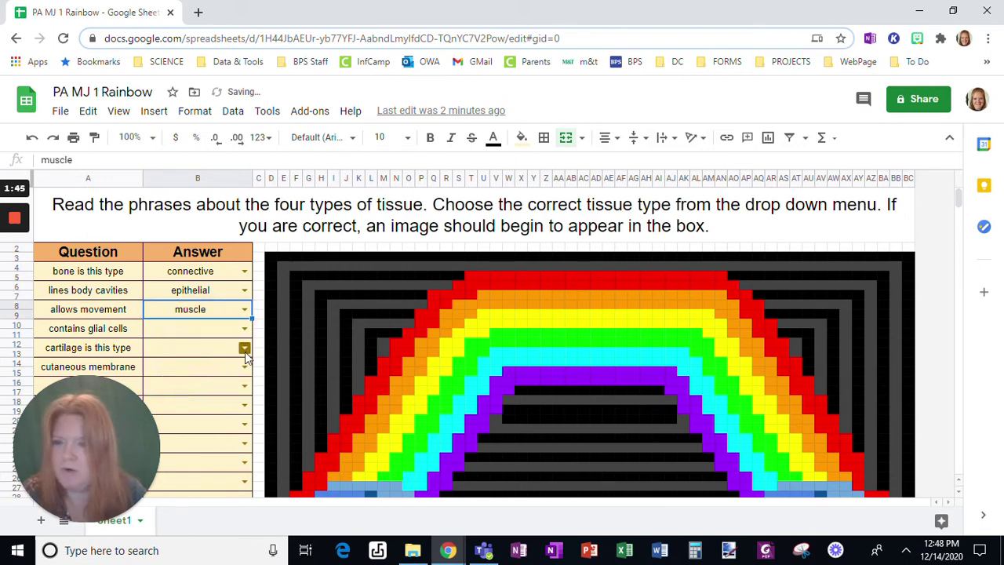
Step: Answer "contains glial cells" with nervous and "cartilage is this type" with connective
left_click(245, 328)
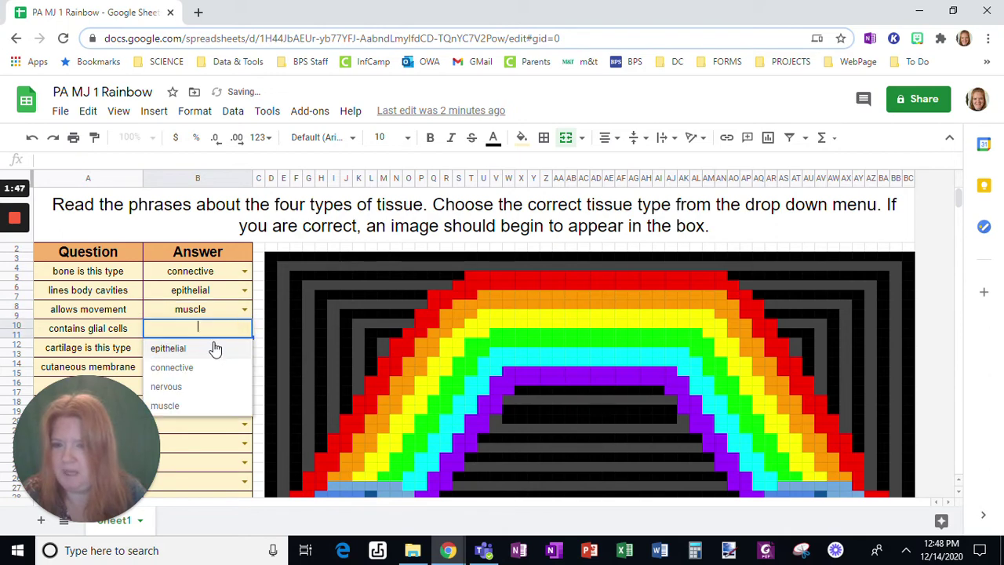
left_click(168, 387)
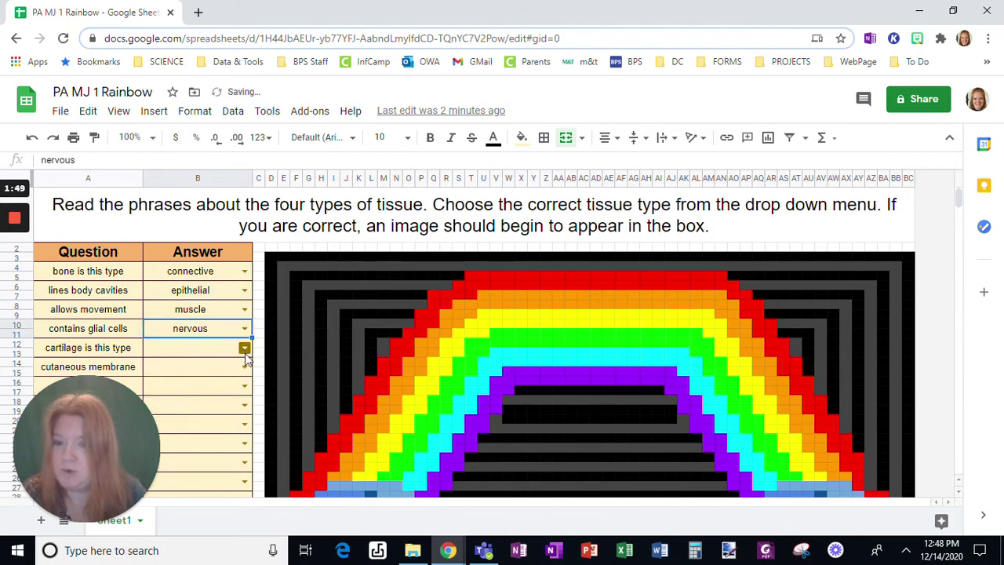
left_click(245, 347)
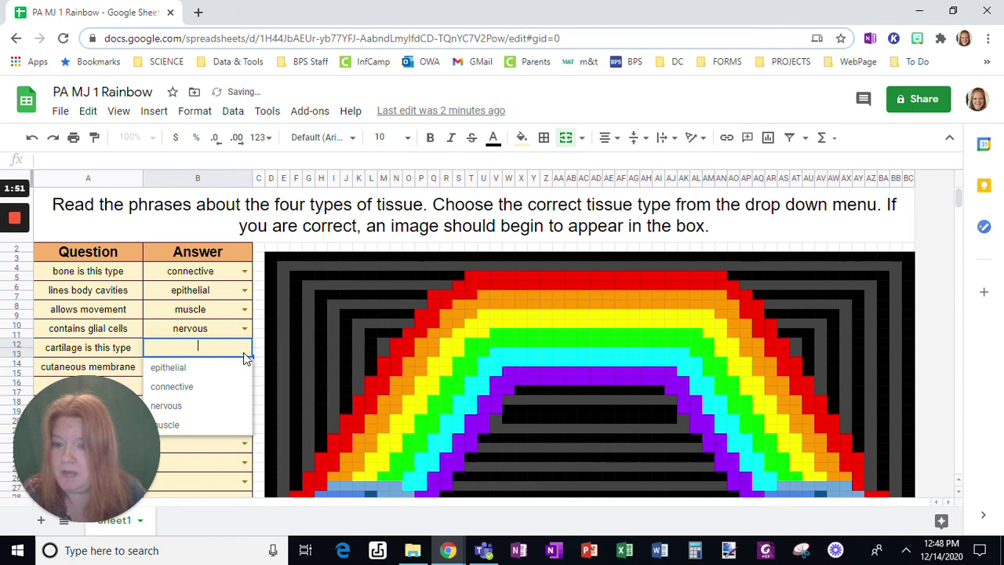
left_click(208, 390)
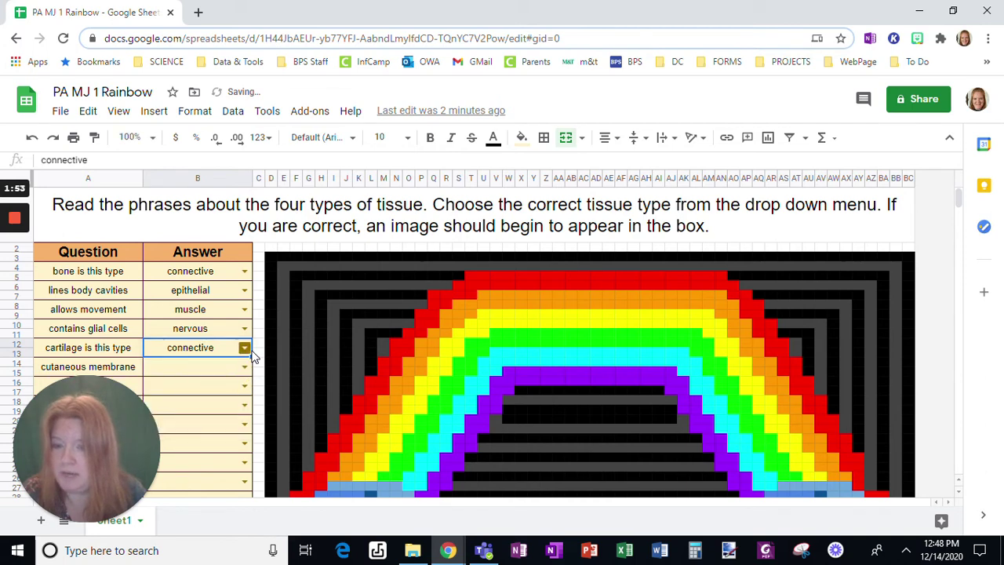
Step: Change the answers for "cartilage is this type" and "allows movement" to epithelial, and for "contains glial cells" to connective
left_click(246, 349)
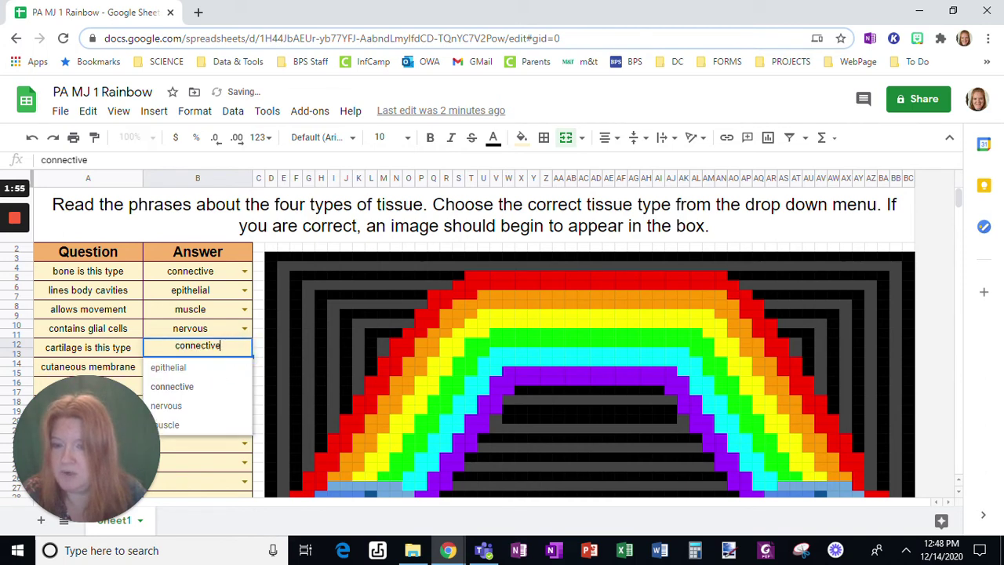
left_click(206, 367)
left_click(245, 329)
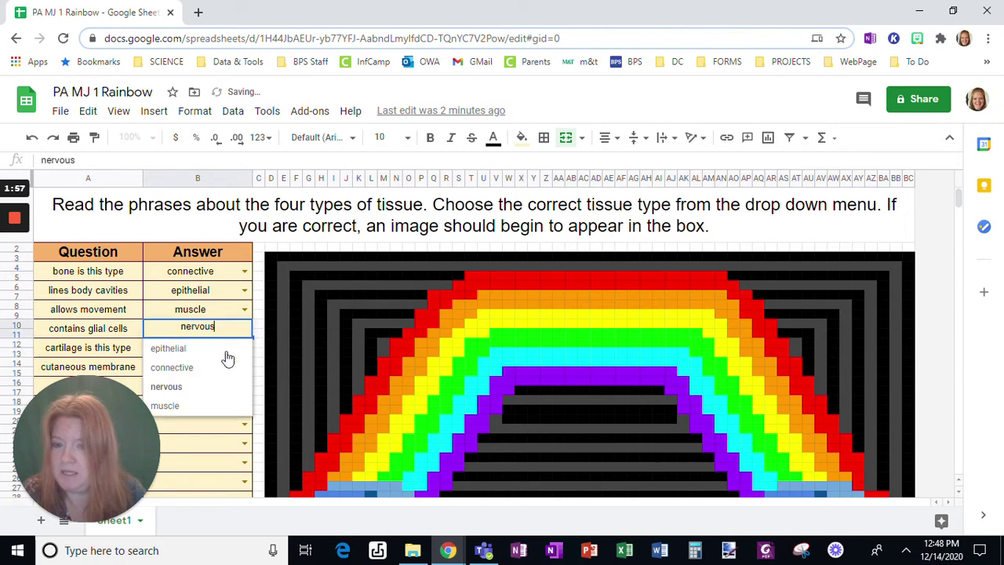
left_click(217, 366)
left_click(245, 309)
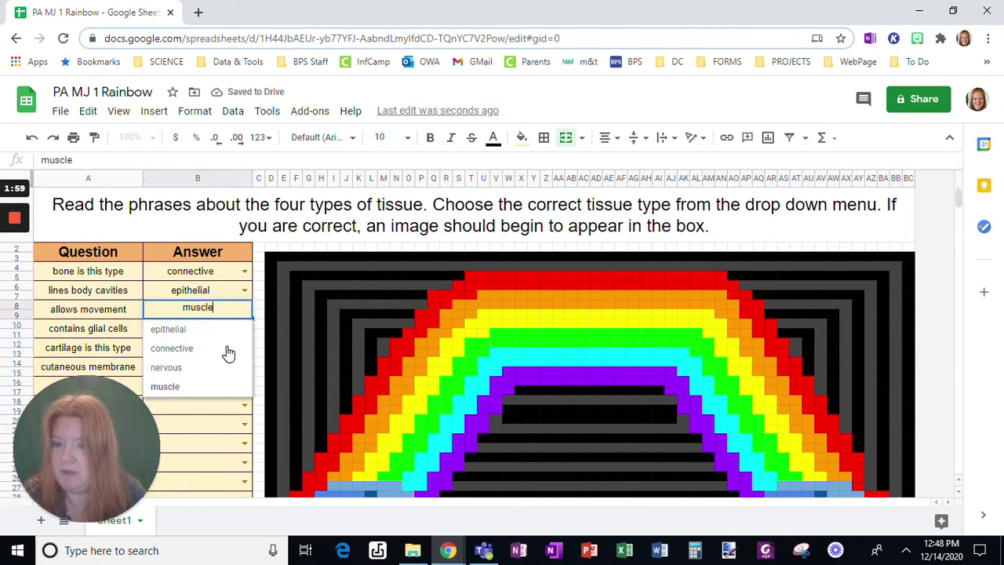
left_click(211, 330)
Step: Change the answer for "lines body cavities" to connective and for "bone is this type" to muscle
left_click(245, 290)
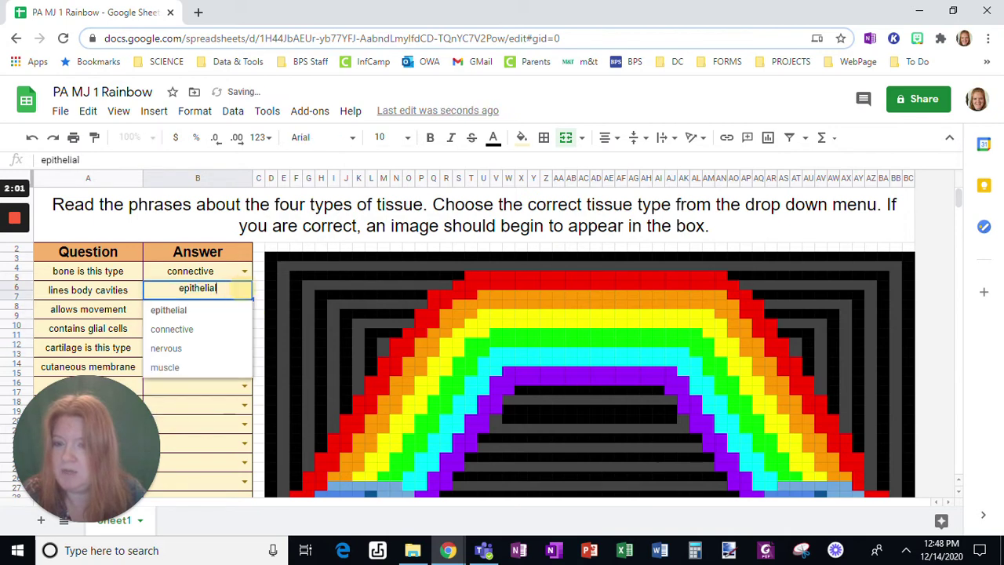
left_click(185, 330)
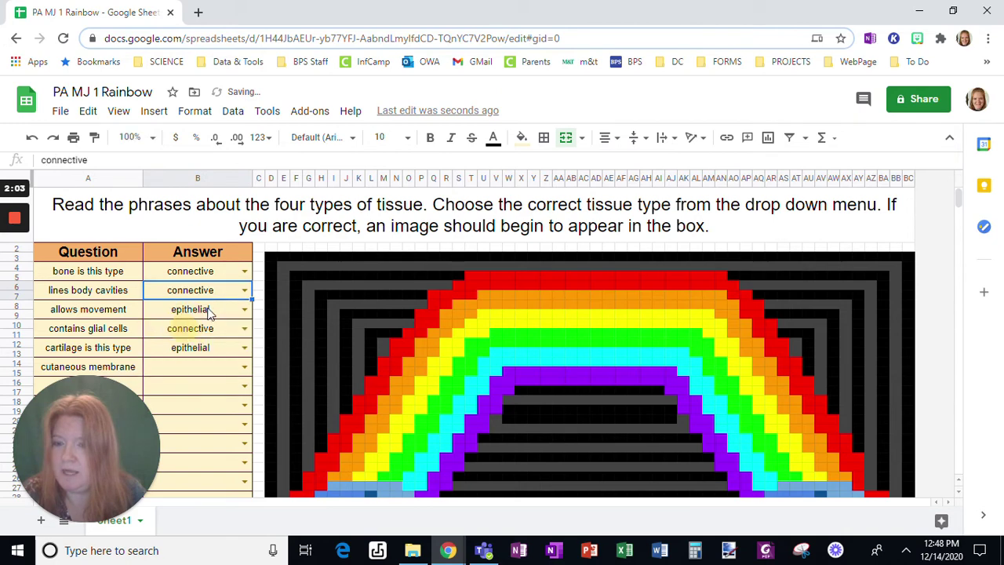
left_click(244, 271)
left_click(188, 352)
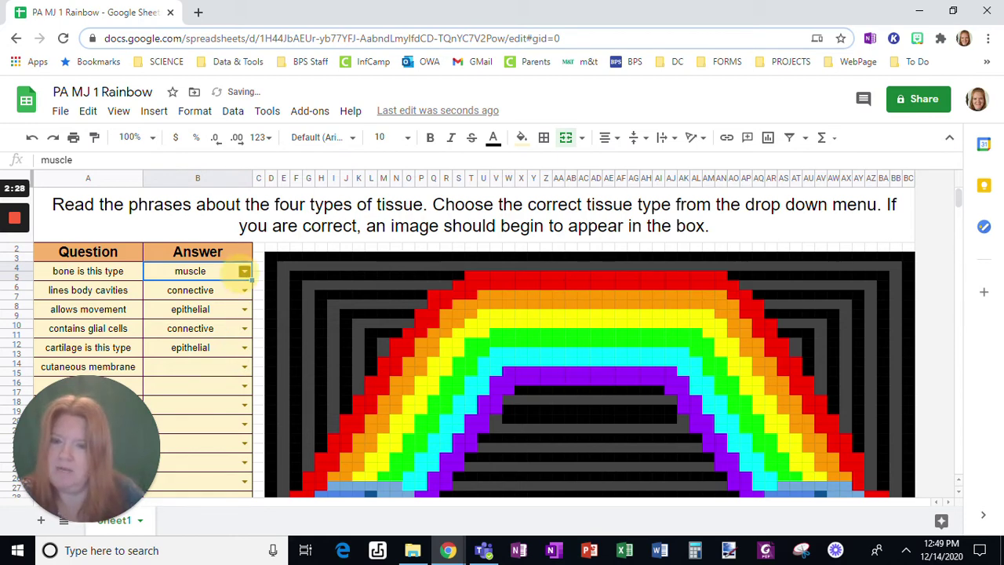
Step: Enter the off-list answer "supportive" for "cutaneous membrane" and inspect the validation flag on that cell
left_click(243, 272)
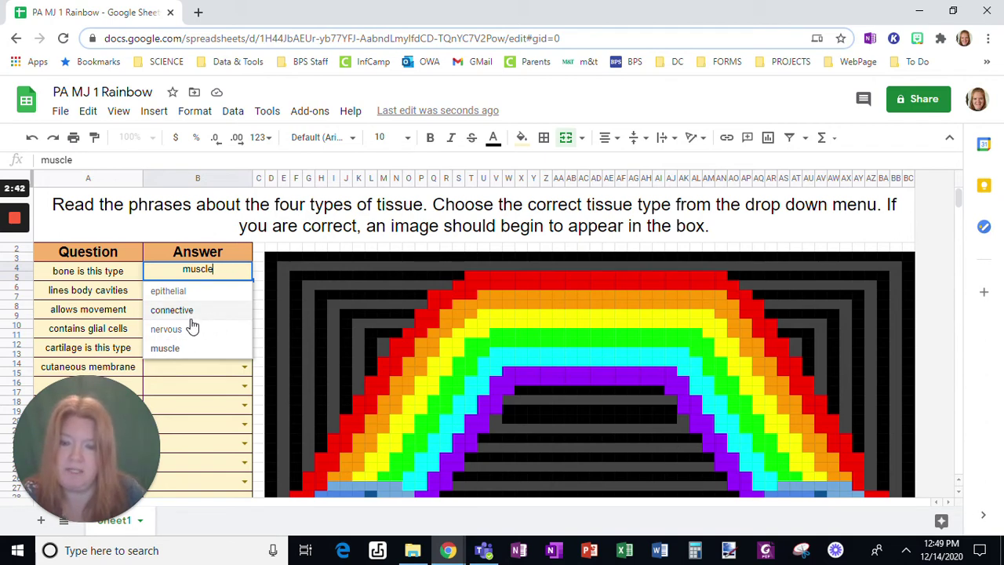
left_click(220, 370)
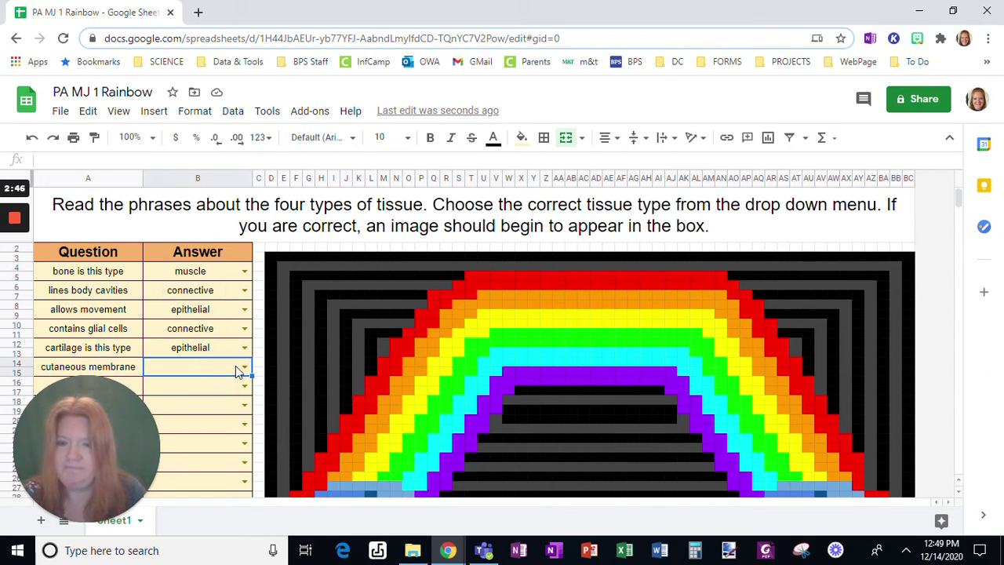
left_click(236, 369)
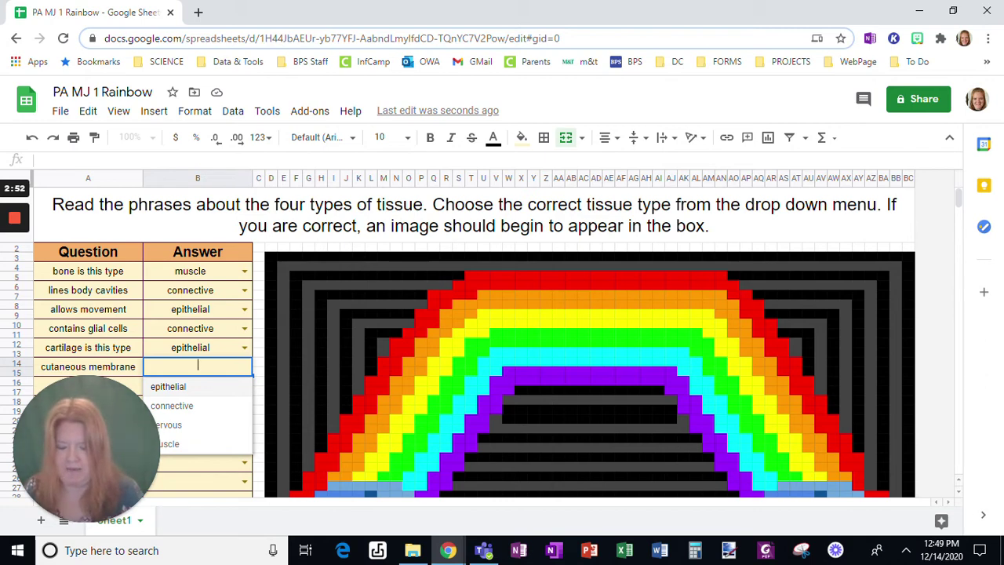
type("supportive")
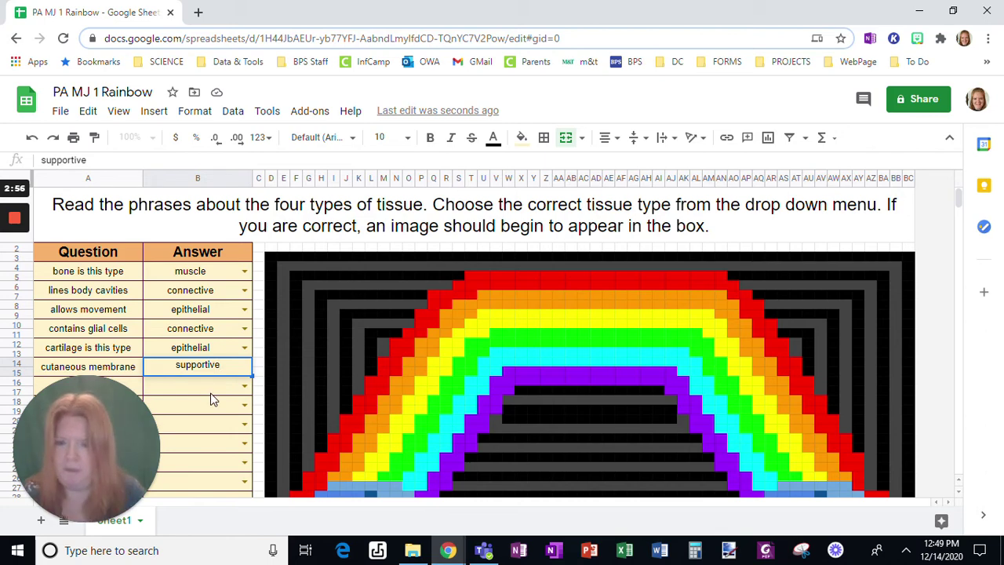
key("Return")
mouse_move(253, 369)
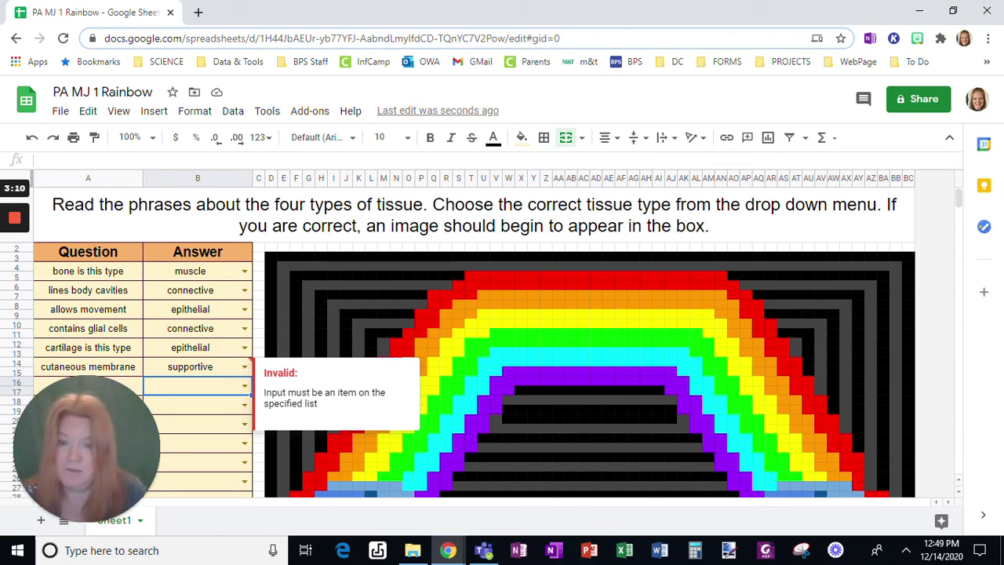
Step: Review the invalid-data options in the data validation rule of answer cells B20:B21 and close it without saving
left_click(188, 390)
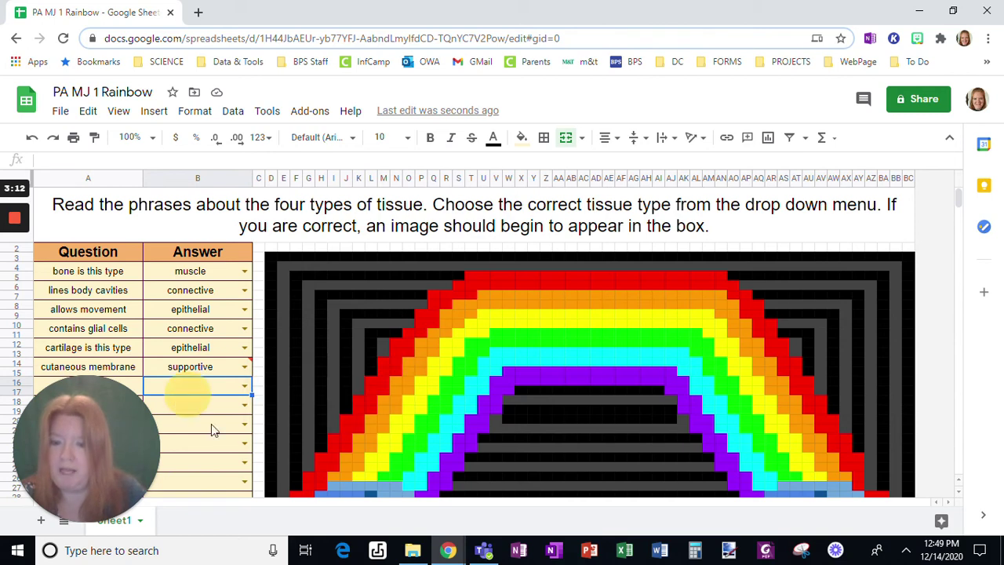
left_click(248, 356)
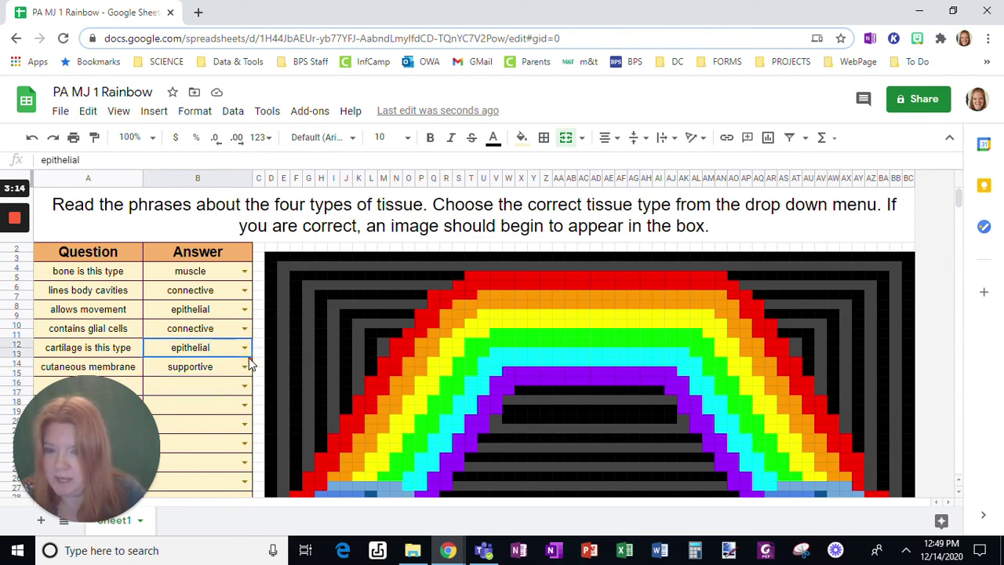
left_click(219, 375)
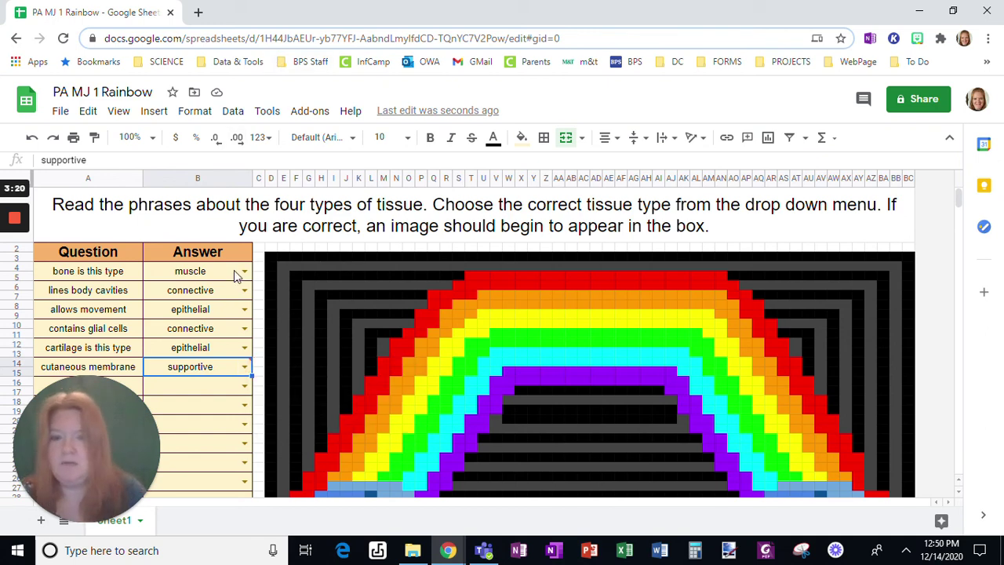
left_click(233, 111)
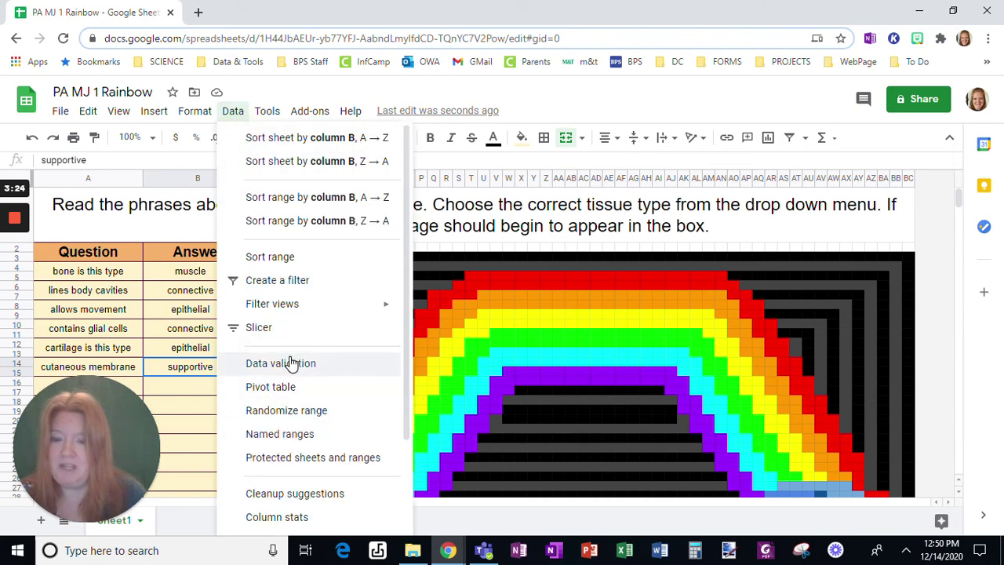
left_click(202, 424)
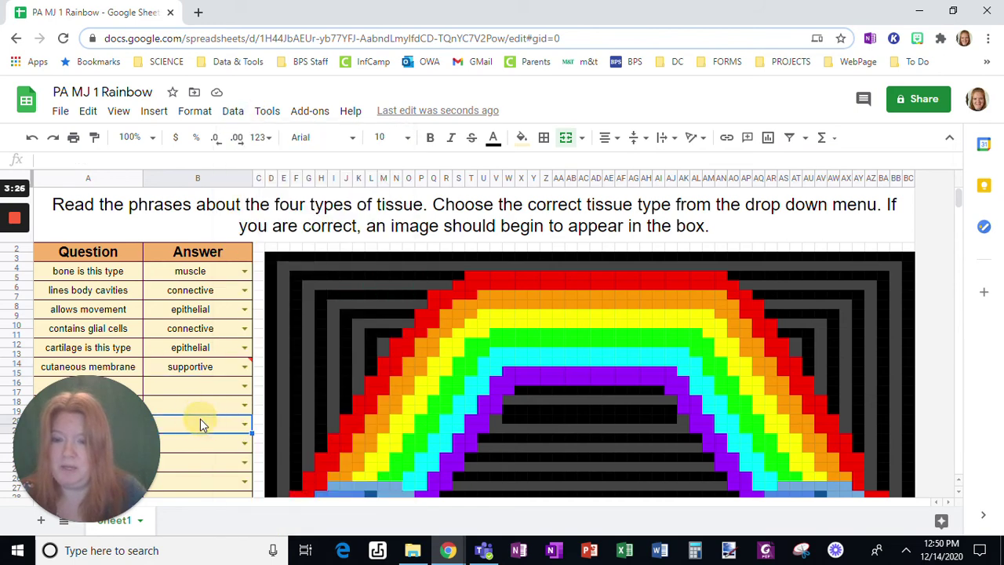
left_click(233, 110)
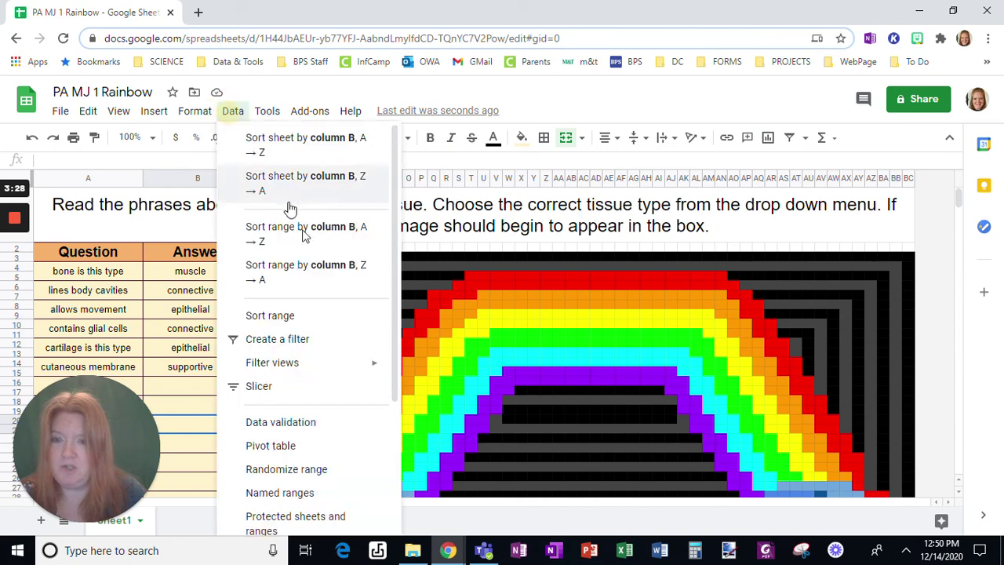
left_click(289, 365)
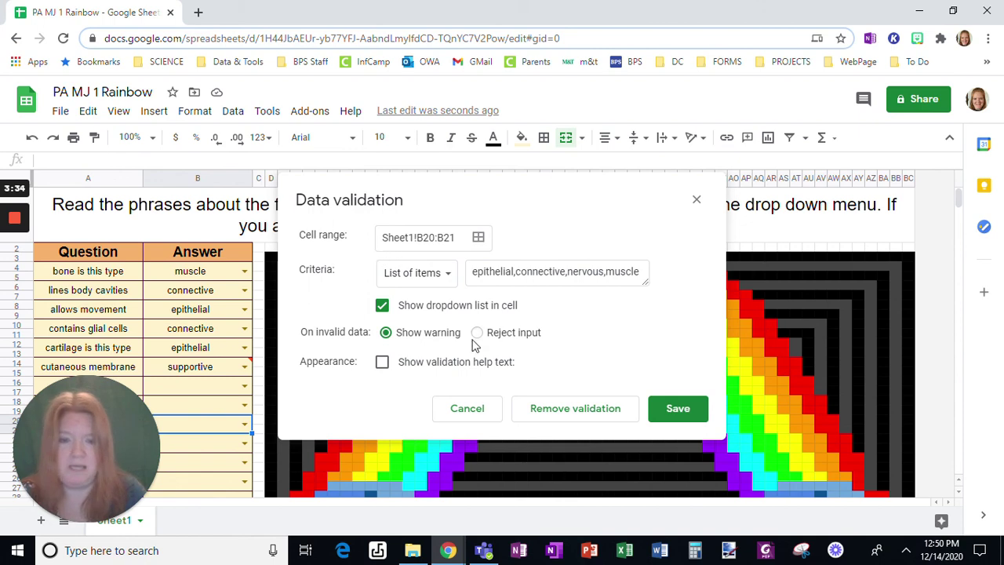
left_click(483, 409)
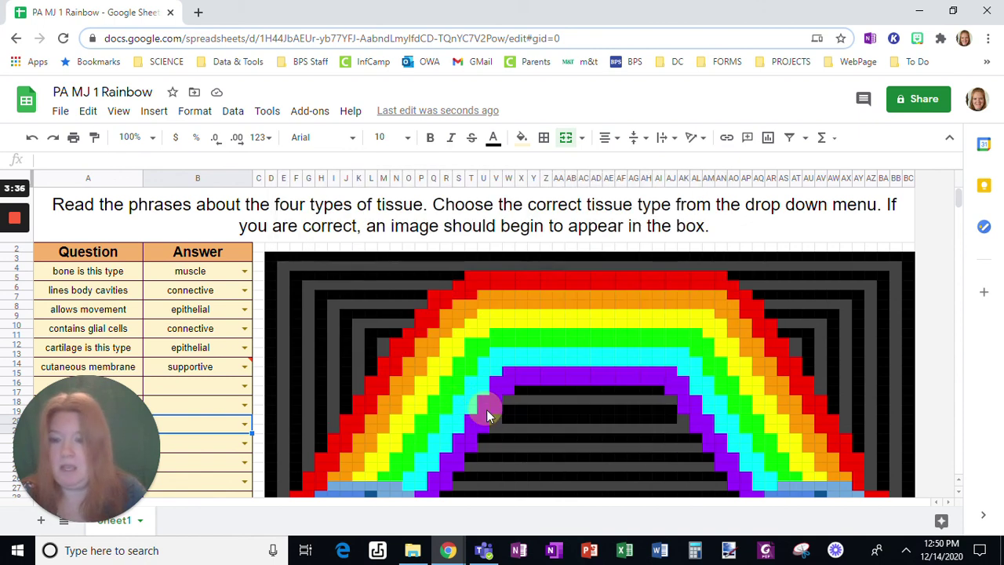